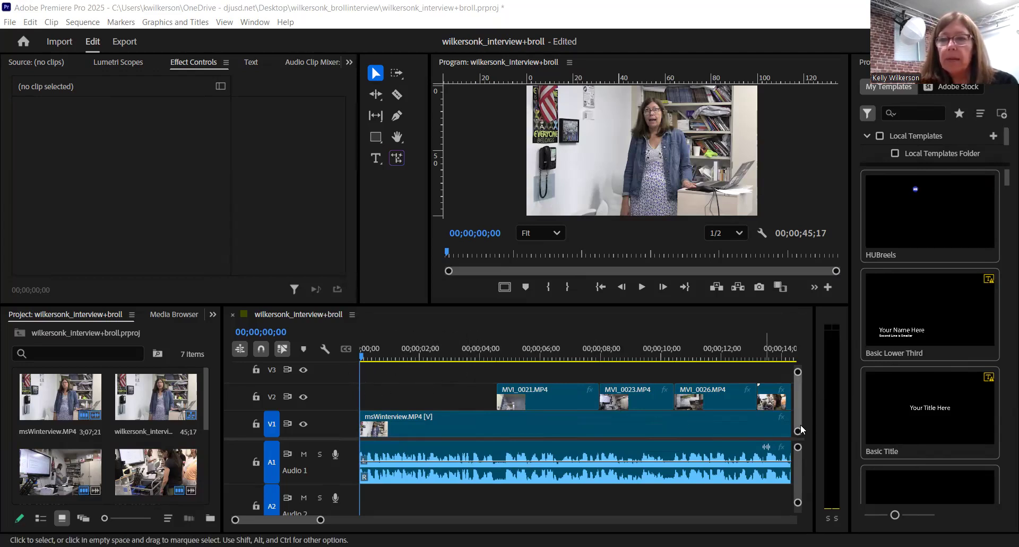
Step: Enlarge the timeline track heights and make the Timeline panel taller
drag(798, 433, 801, 451)
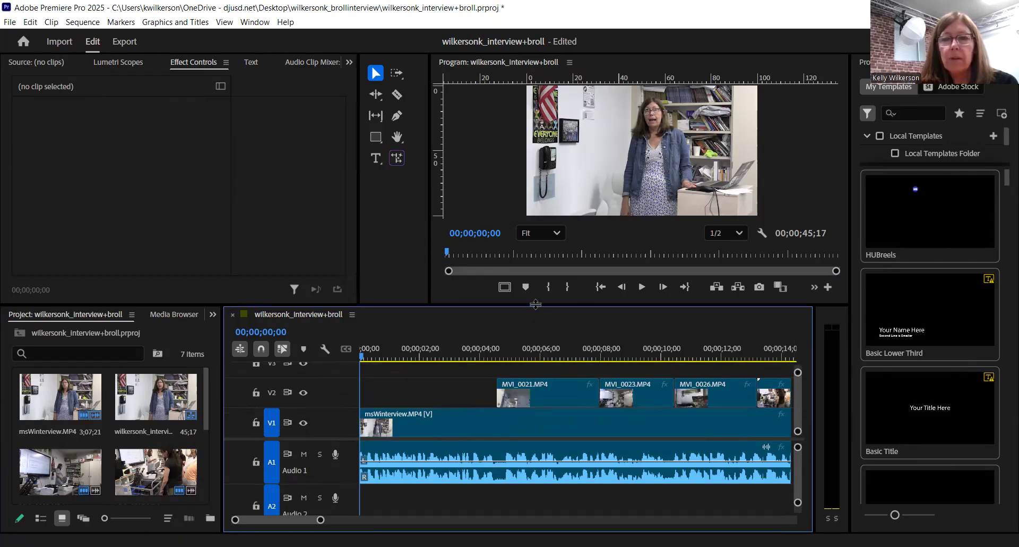
drag(536, 304, 535, 286)
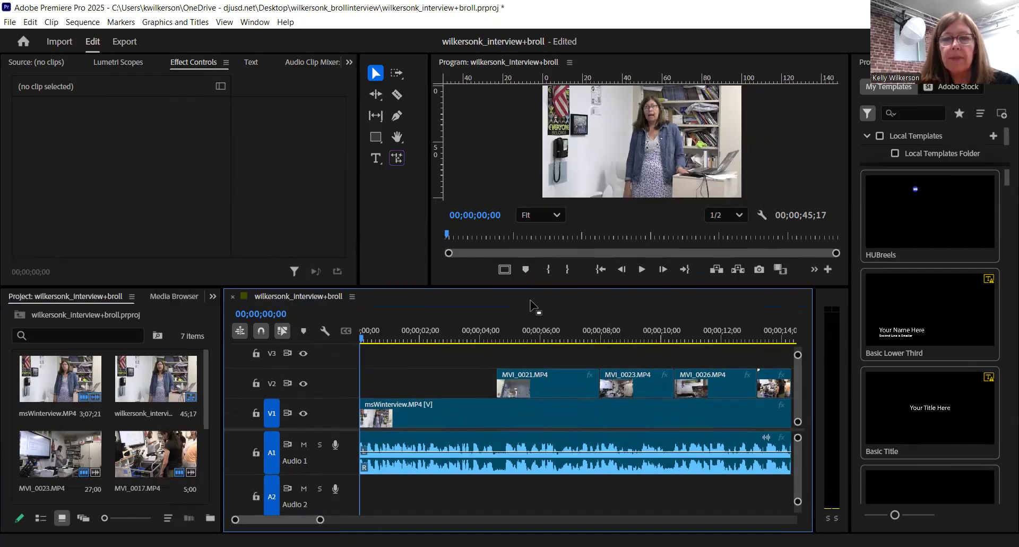
Step: Scrub through the opening of the interview and park the playhead at 00;00;03;00
drag(361, 340, 364, 340)
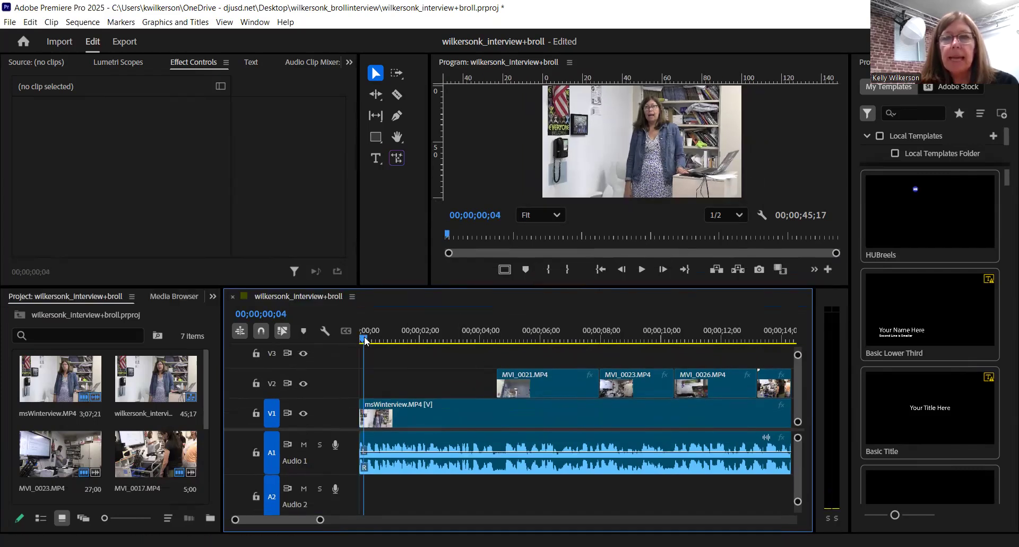
click(549, 141)
click(426, 365)
drag(365, 339, 498, 345)
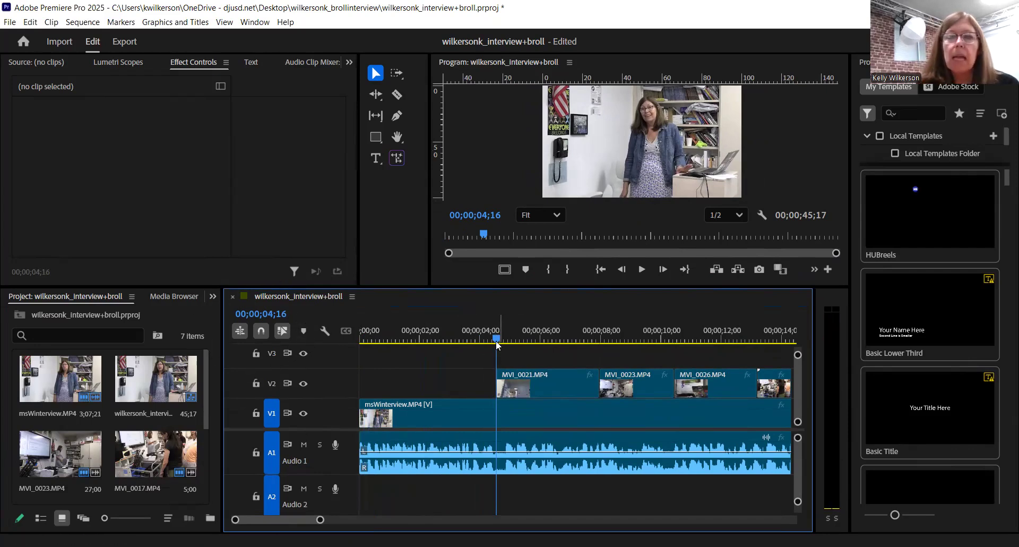
drag(495, 338, 494, 338)
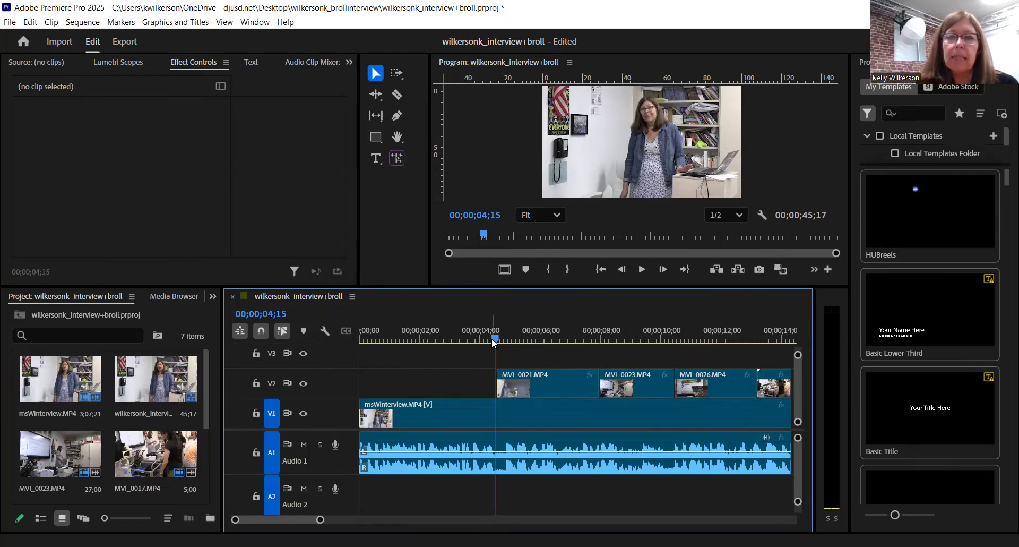
drag(494, 340, 449, 340)
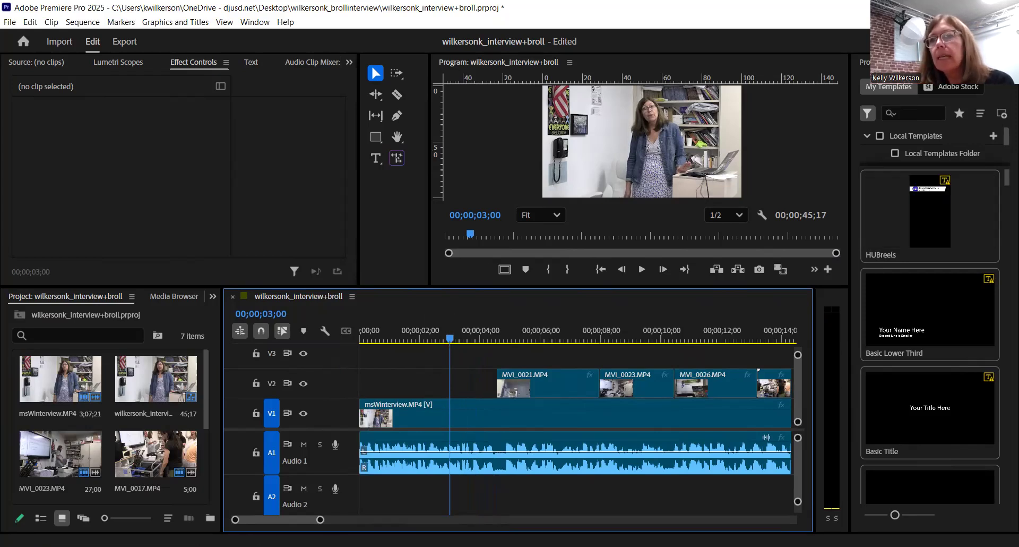
click(936, 41)
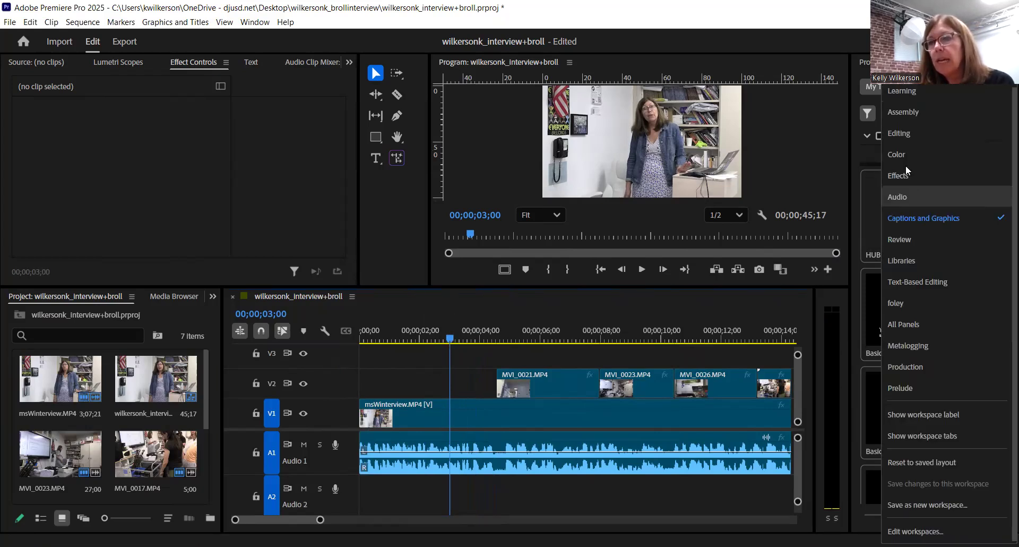
click(906, 134)
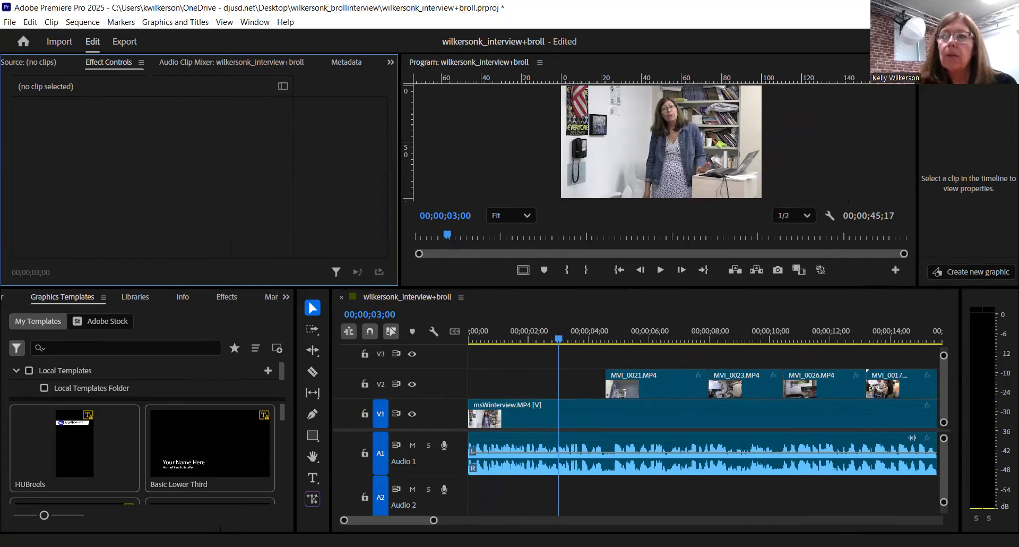
click(940, 43)
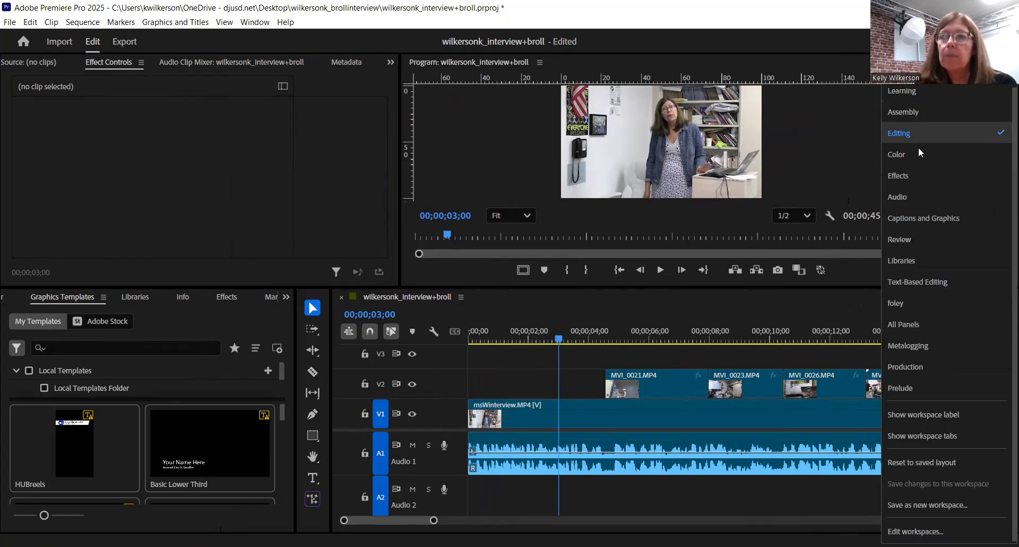
click(933, 216)
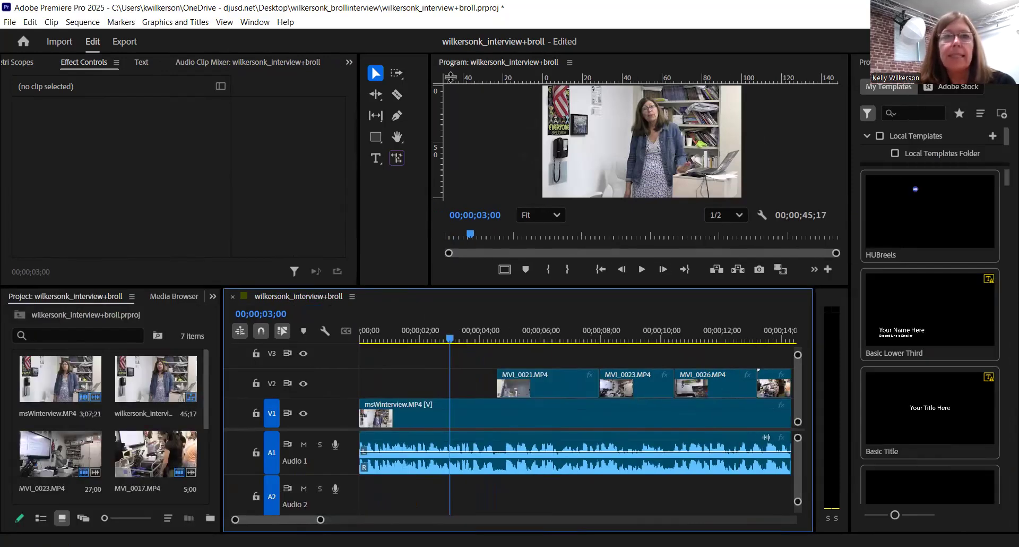
click(260, 25)
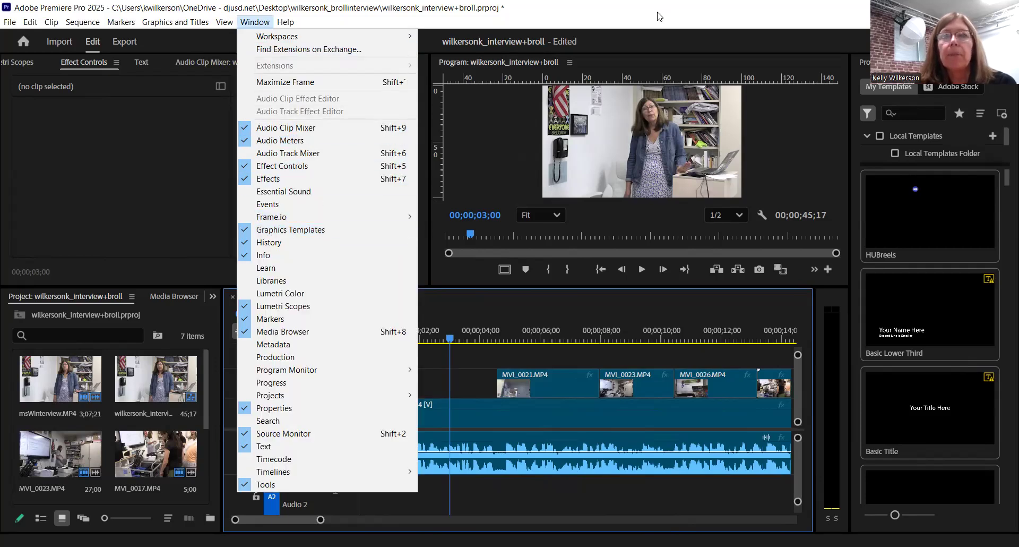
click(691, 15)
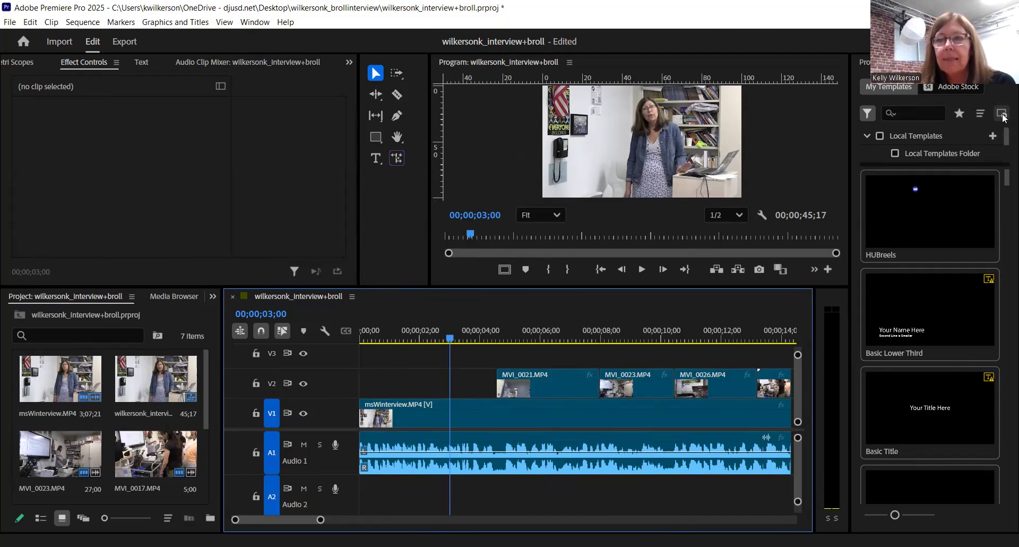
Step: Install the 'Brakedown - Lower Third One Name.mogrt' template through Essential Graphics
click(1004, 117)
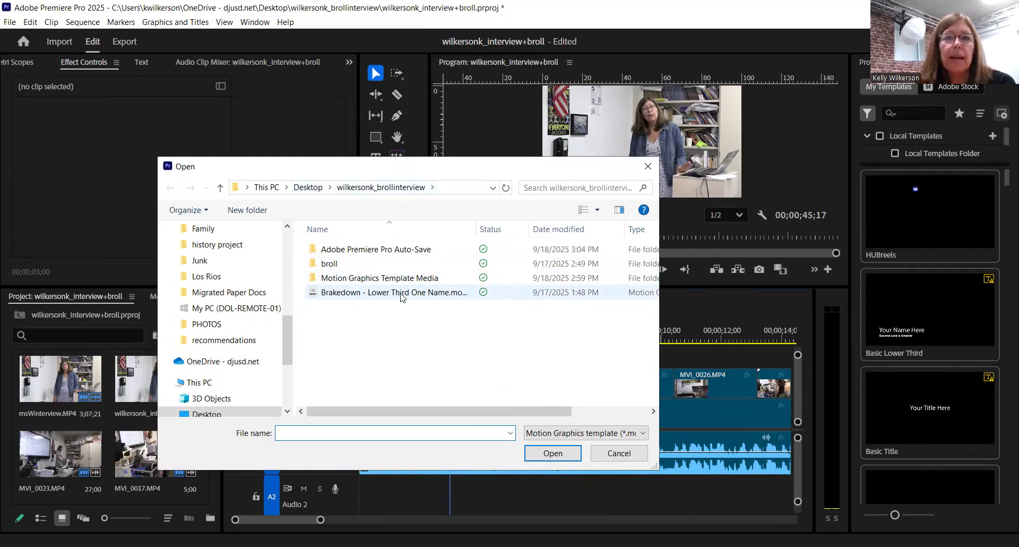
click(436, 297)
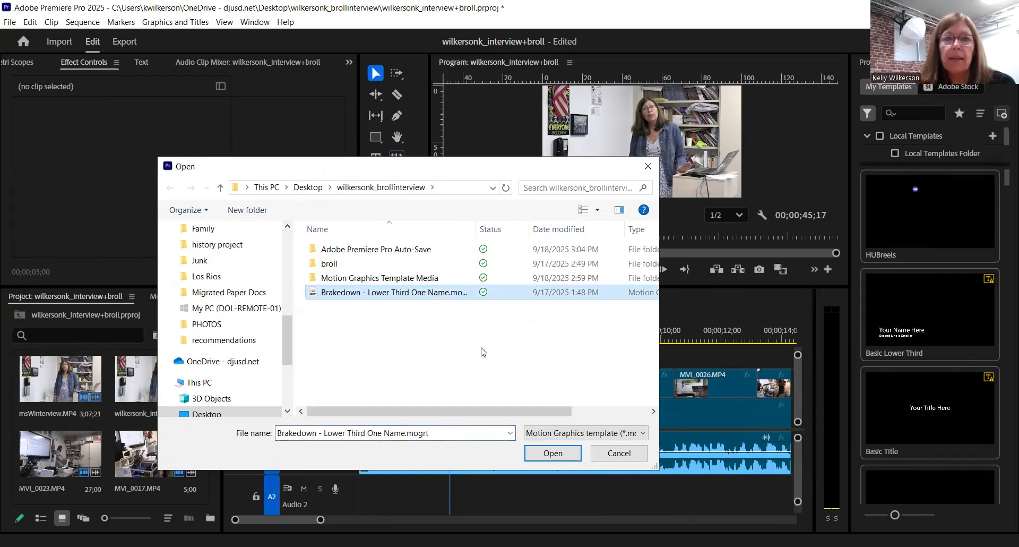
click(552, 453)
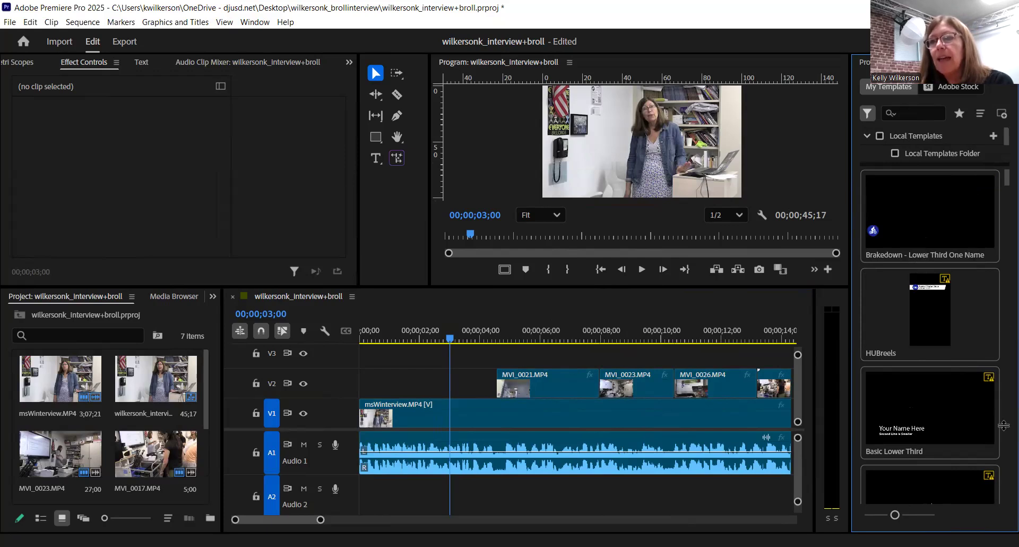
Step: Search Essential Graphics for 'brakedown' and select the lower-third template
click(907, 112)
text(br)
text(akedown)
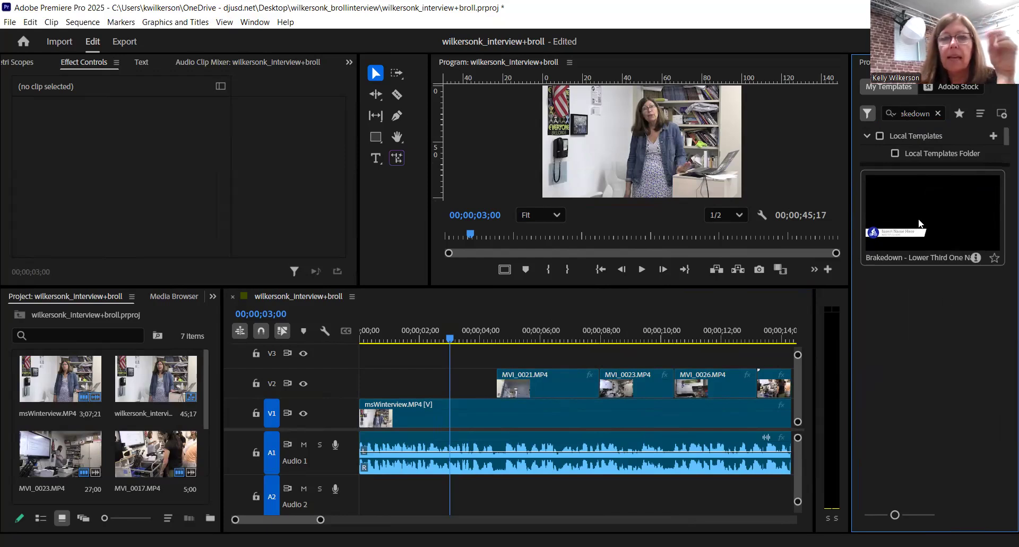
click(923, 205)
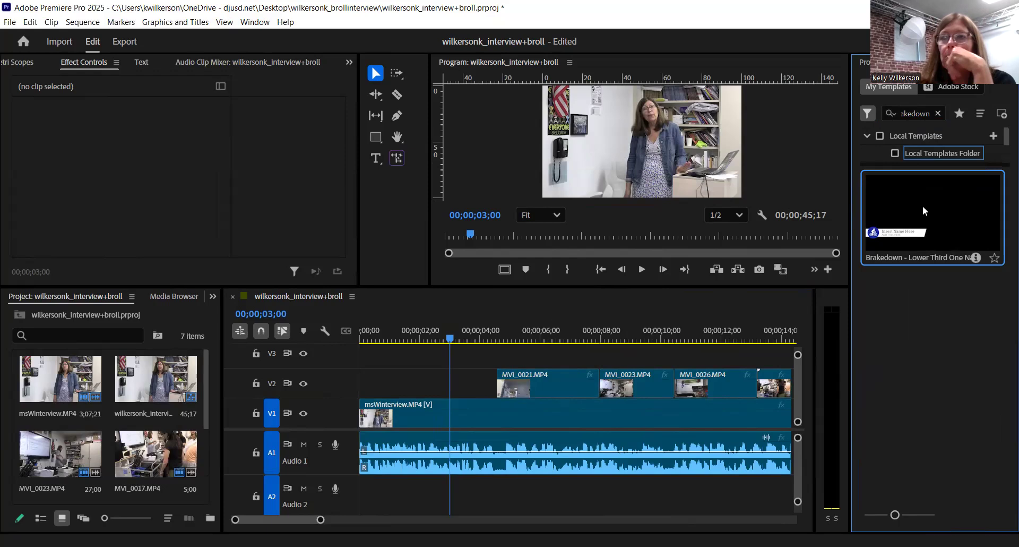
Step: Place the lower third at the start of V3, trim its end, and accept the font substitution
drag(557, 340, 356, 350)
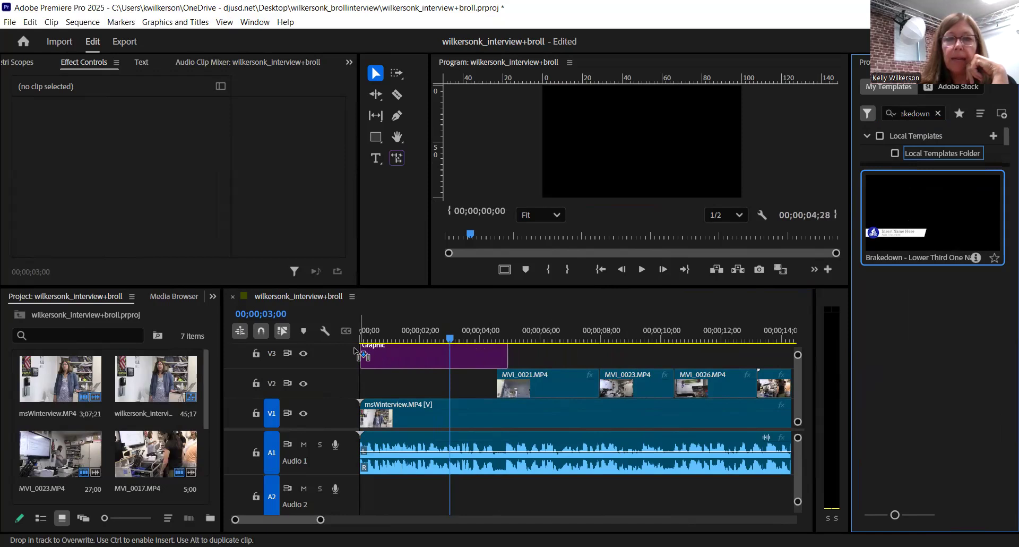
drag(357, 353, 373, 349)
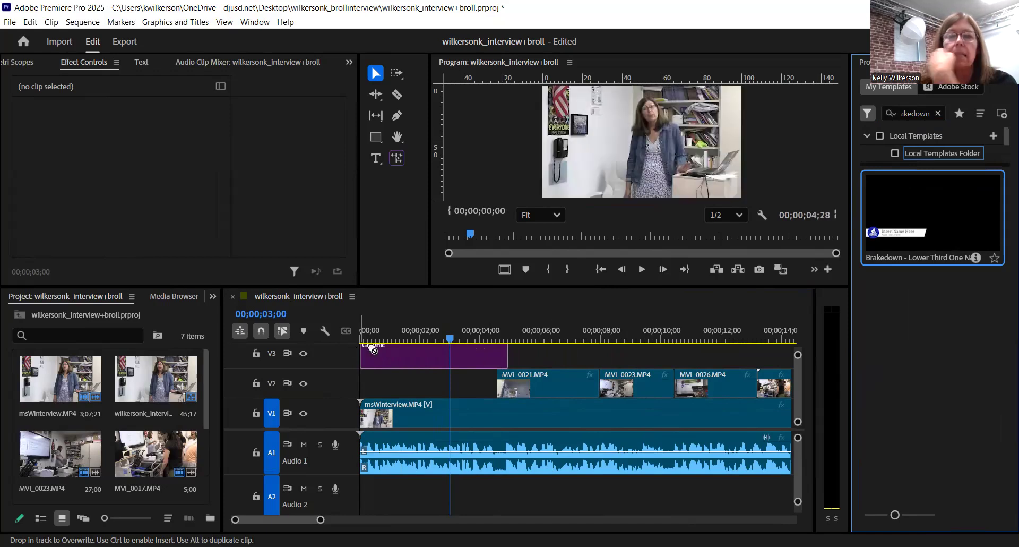
drag(505, 354, 447, 355)
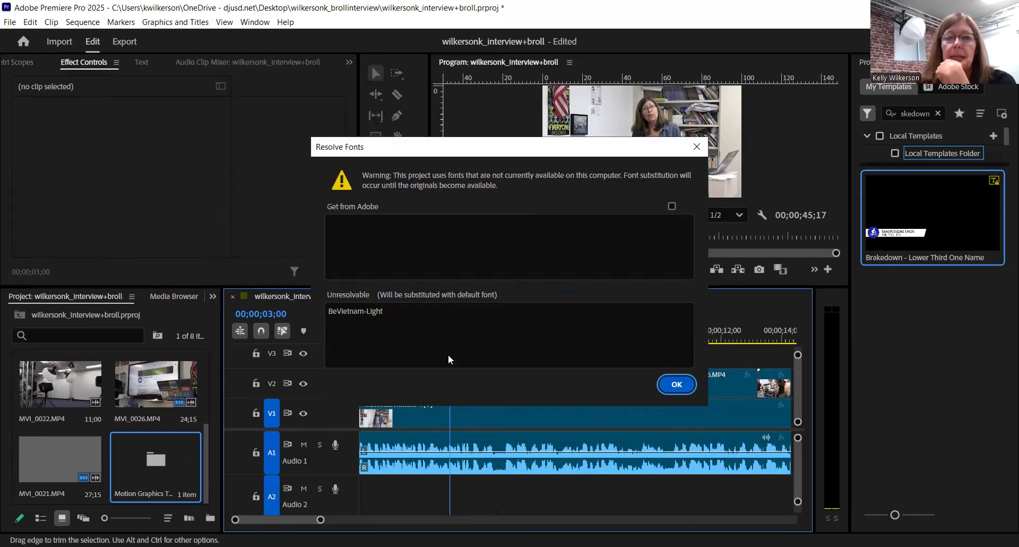
click(677, 381)
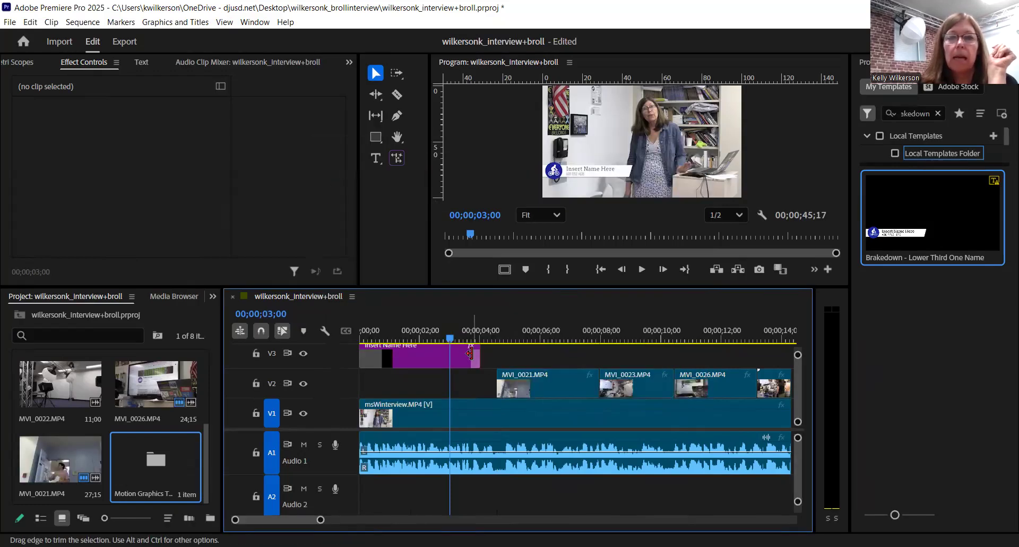
Step: Trim the lower third to end near 03;00 and play it from the start to preview
drag(476, 354, 450, 356)
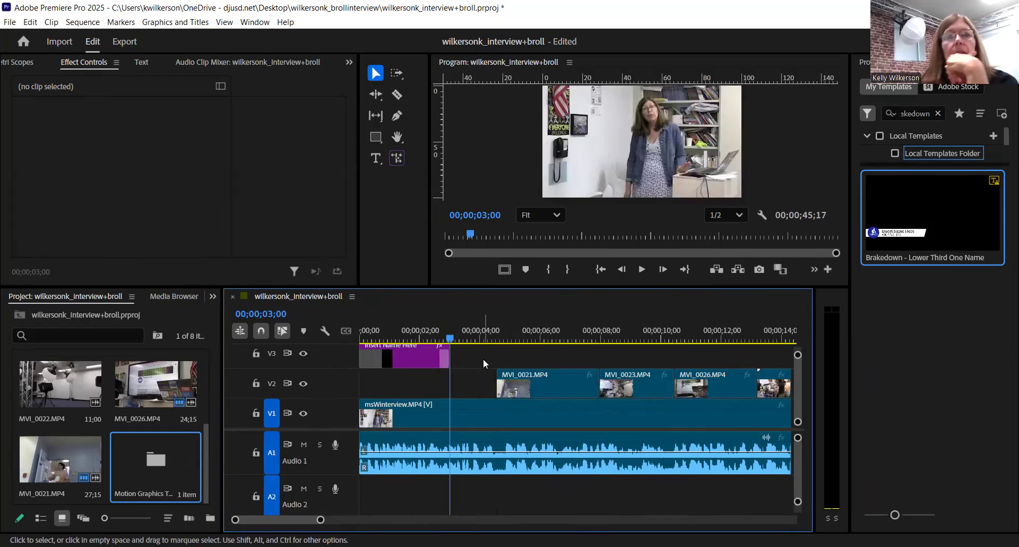
key(Left)
key(Left)
key(Home)
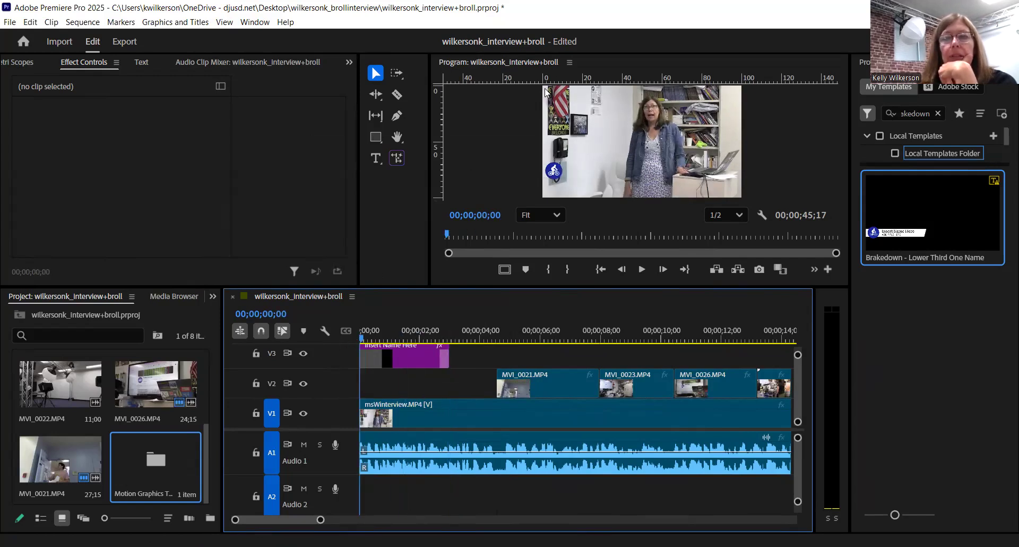
click(642, 269)
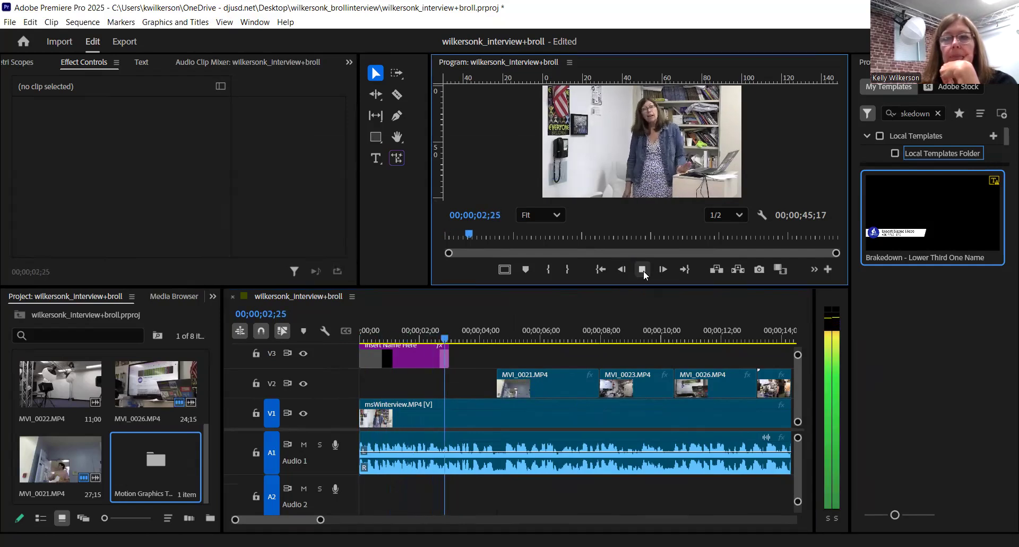
click(642, 269)
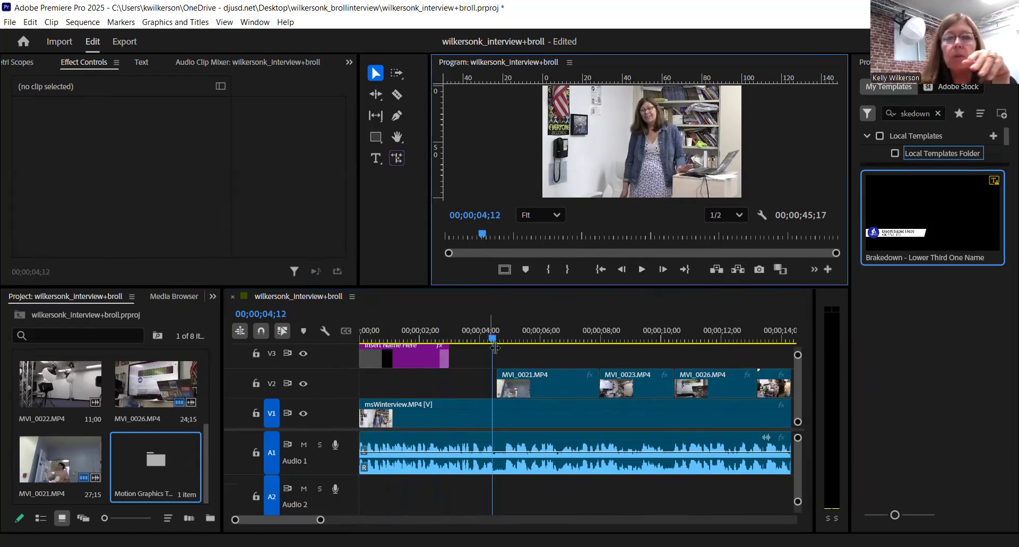
Step: Return the playhead to the start and enlarge the Program monitor
drag(493, 340, 386, 343)
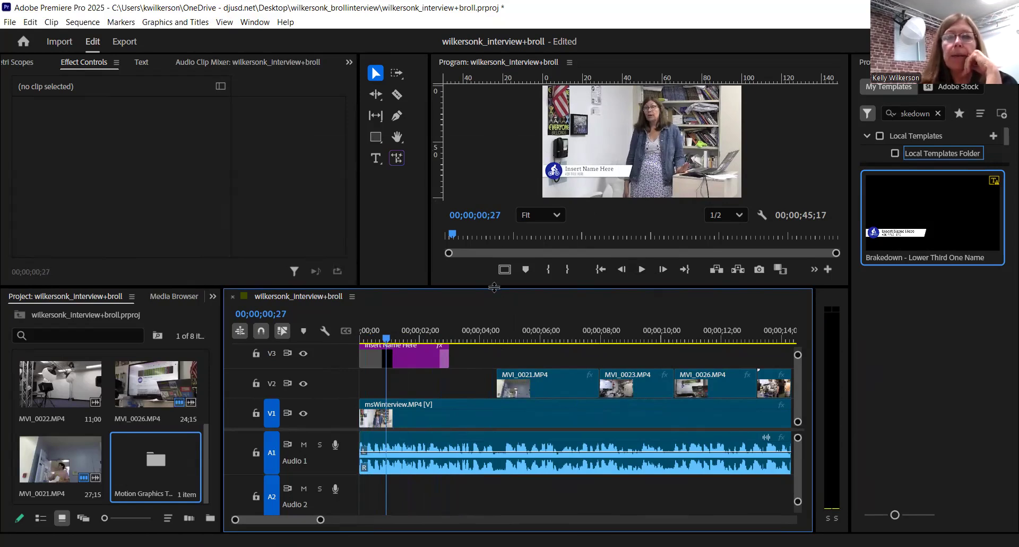
drag(495, 299, 498, 332)
drag(499, 341, 499, 343)
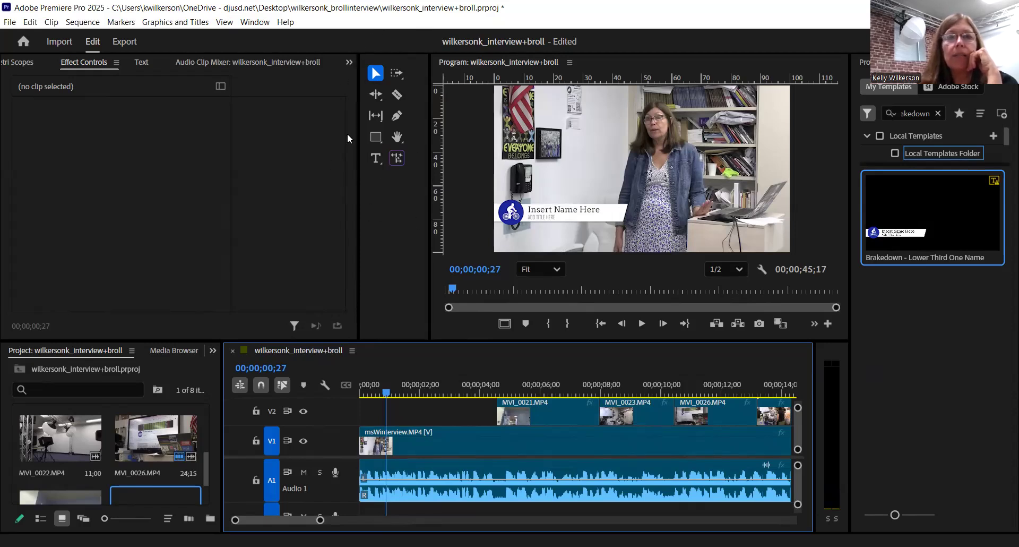
Step: Replace the 'Insert Name Here' placeholder with the interviewee's full name
click(376, 158)
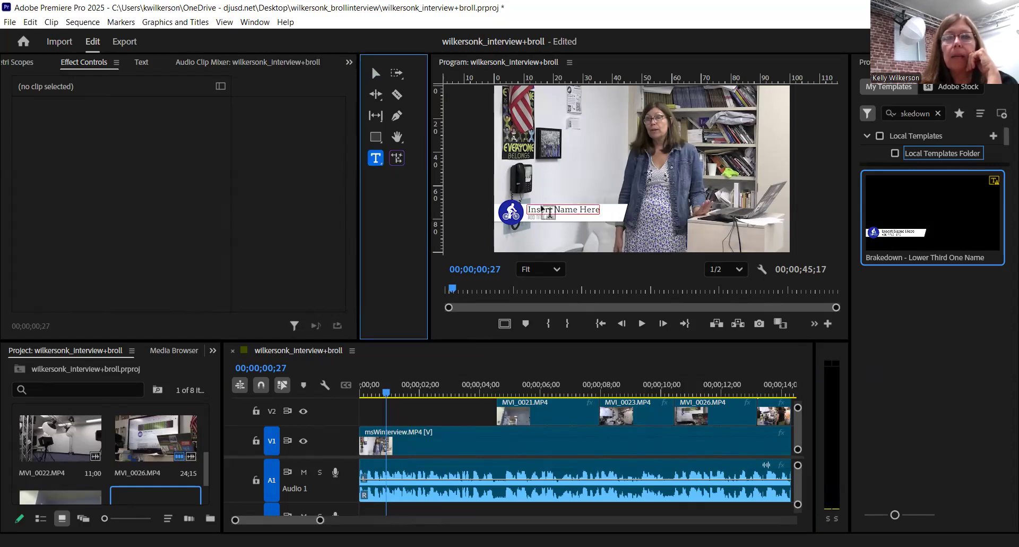
click(549, 211)
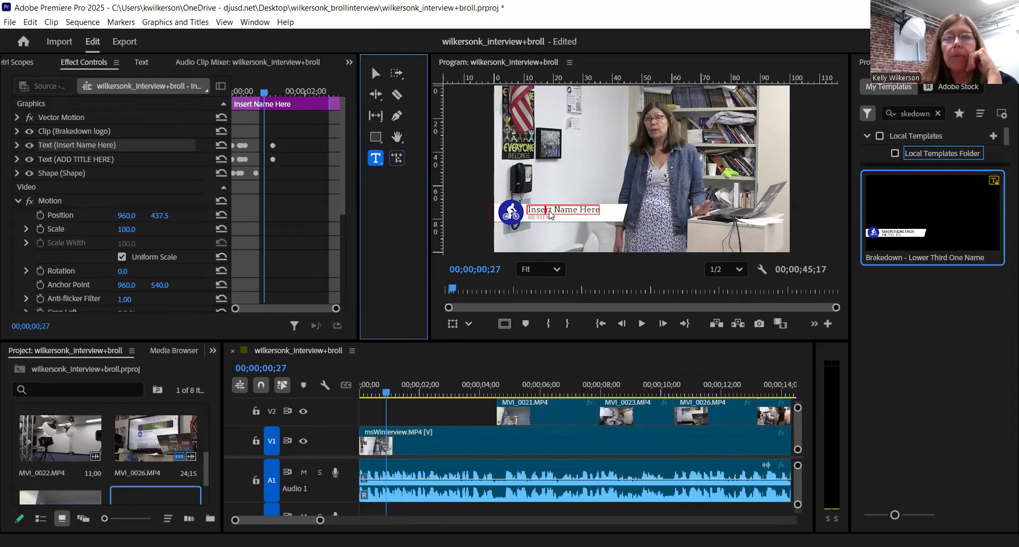
triple_click(557, 216)
drag(528, 211, 607, 214)
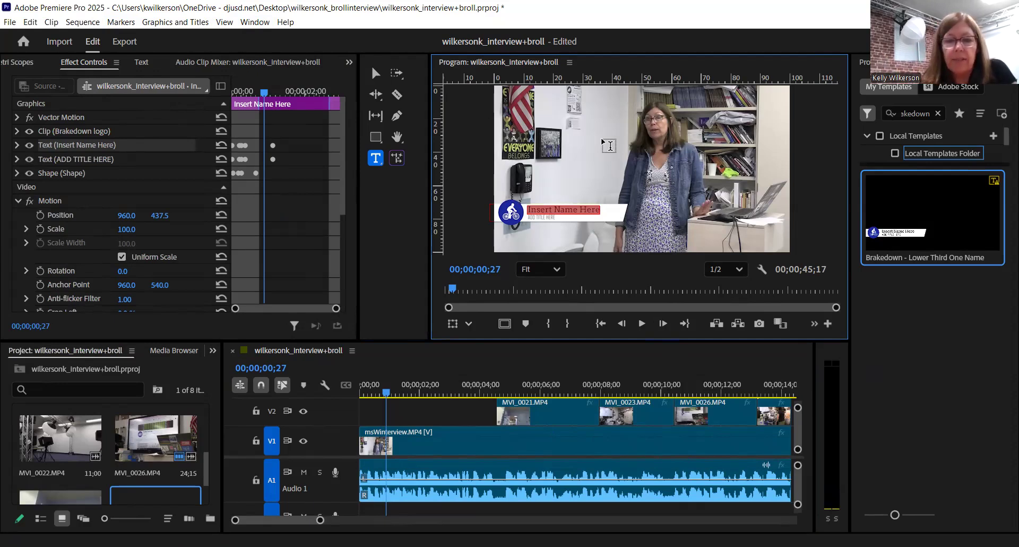
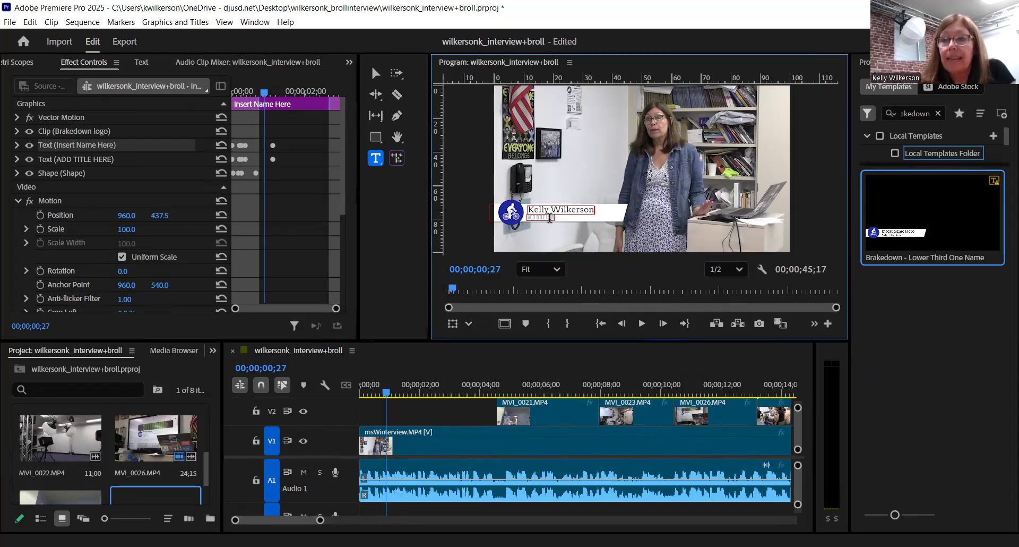
click(550, 218)
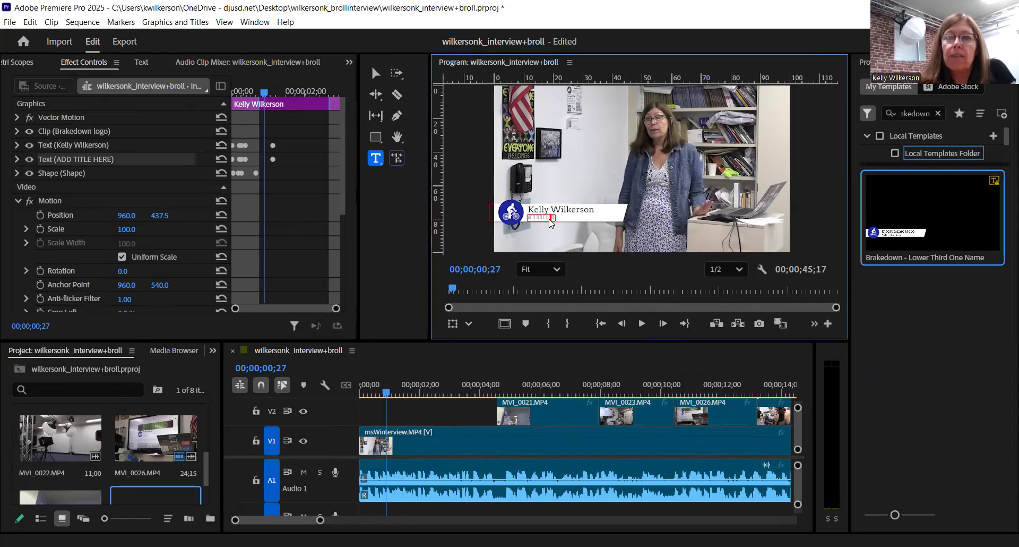
Step: Change the lower third's title line to 'CTE TEACHER'
key(ctrl+a)
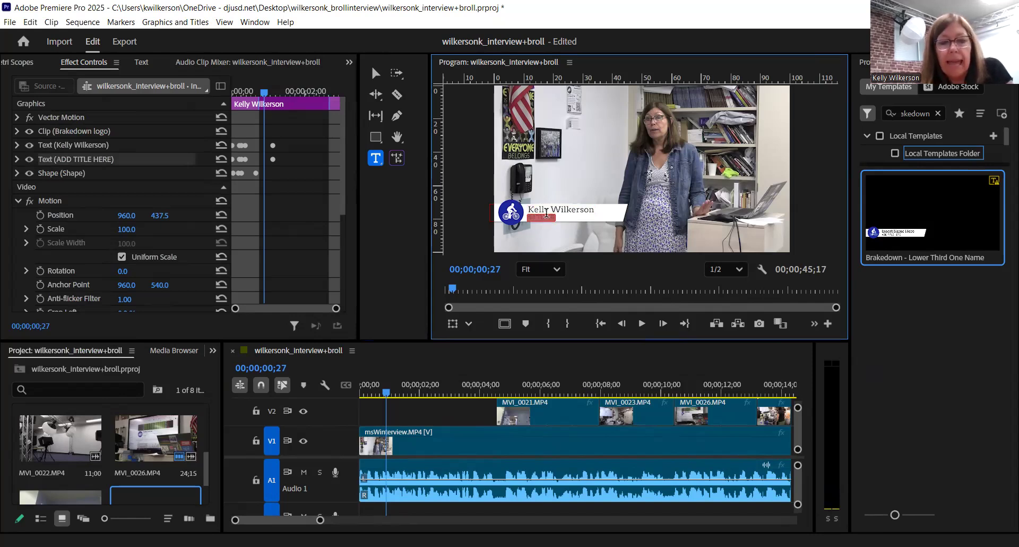
text(CTE )
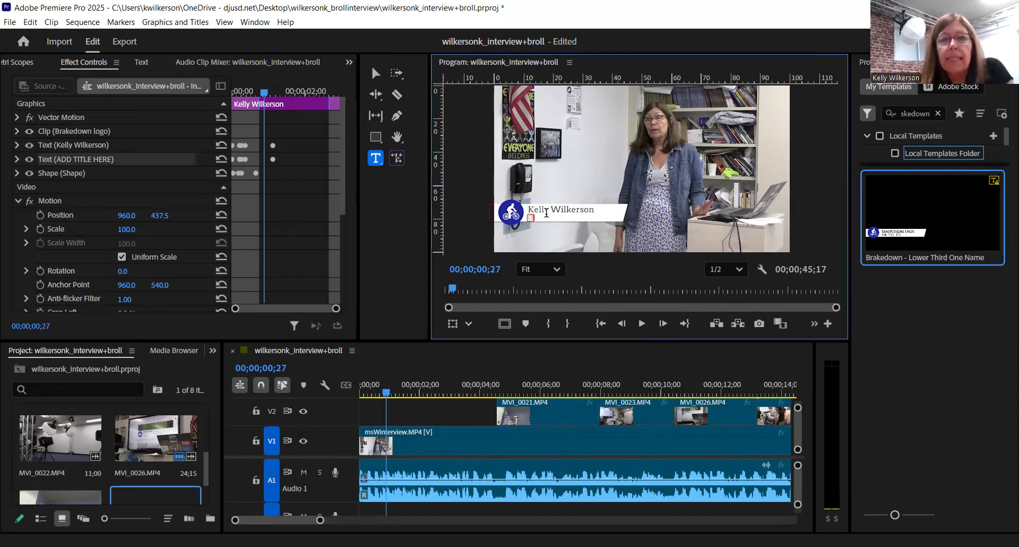
text(TEACHER)
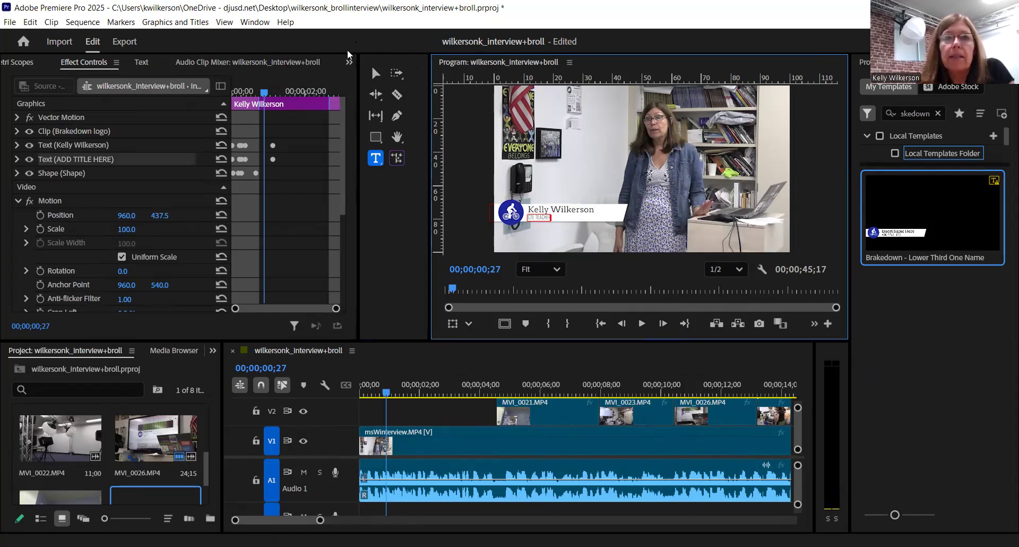
click(373, 71)
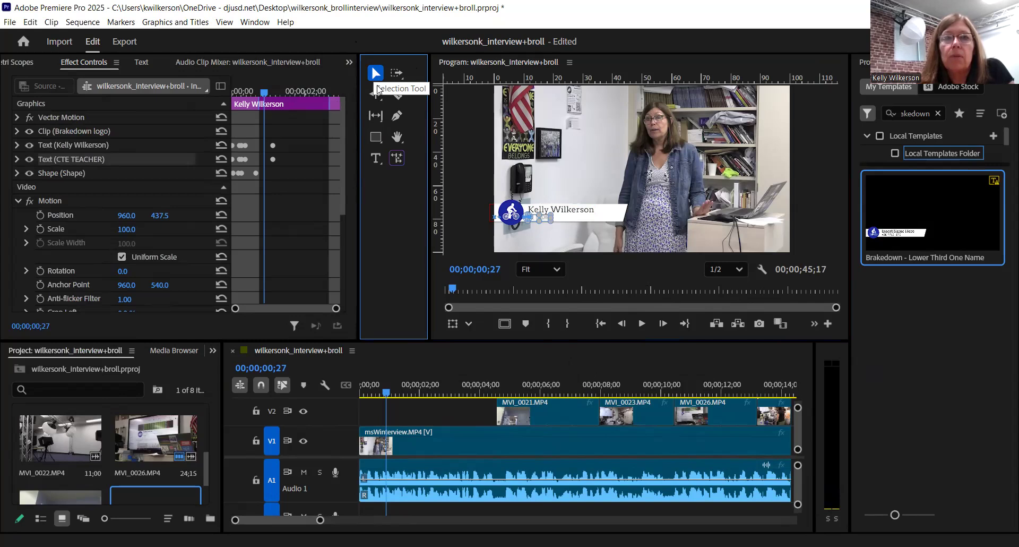
Step: Deselect the graphic, return to 00;00;00;00, and heighten the timeline to reveal V3
click(462, 233)
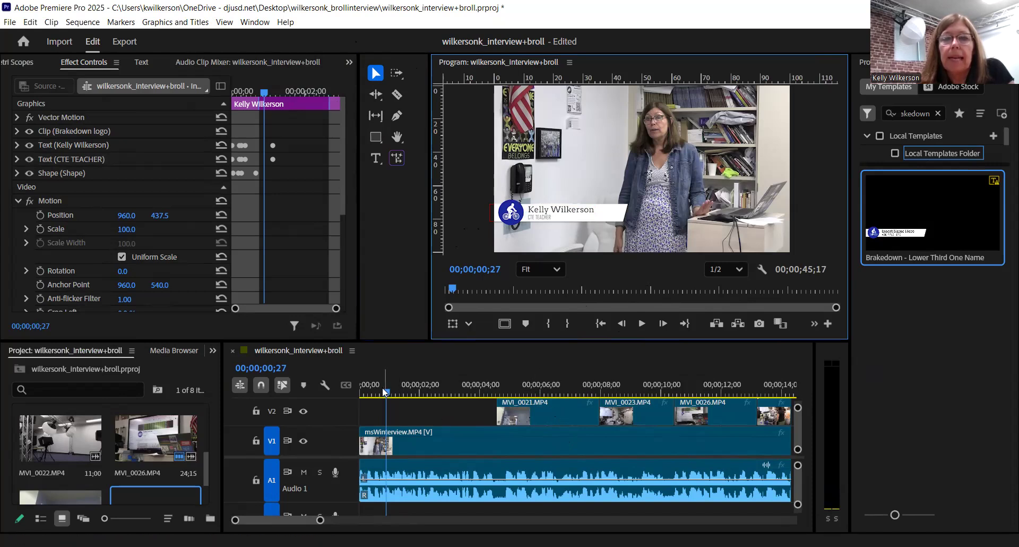
drag(386, 390, 347, 387)
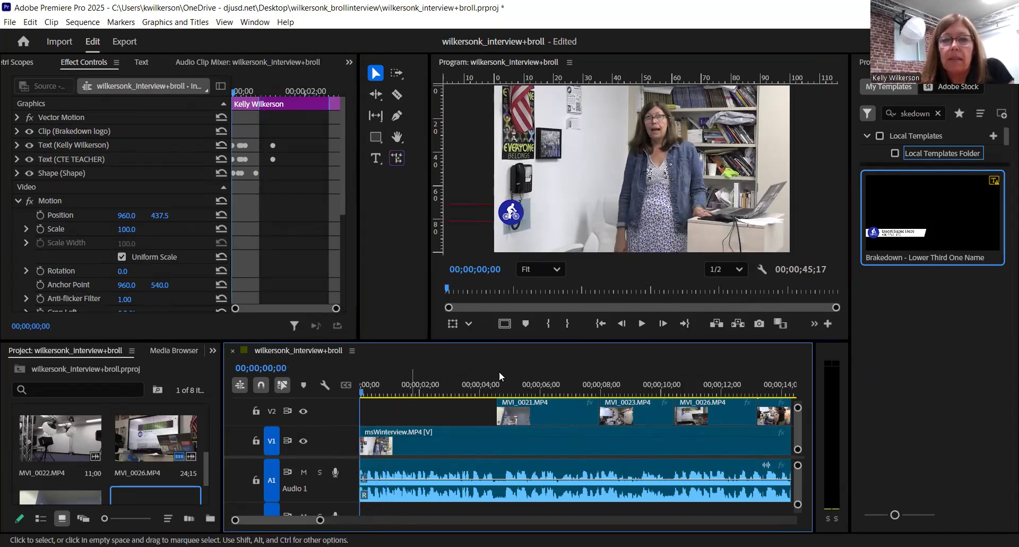
drag(521, 340, 524, 277)
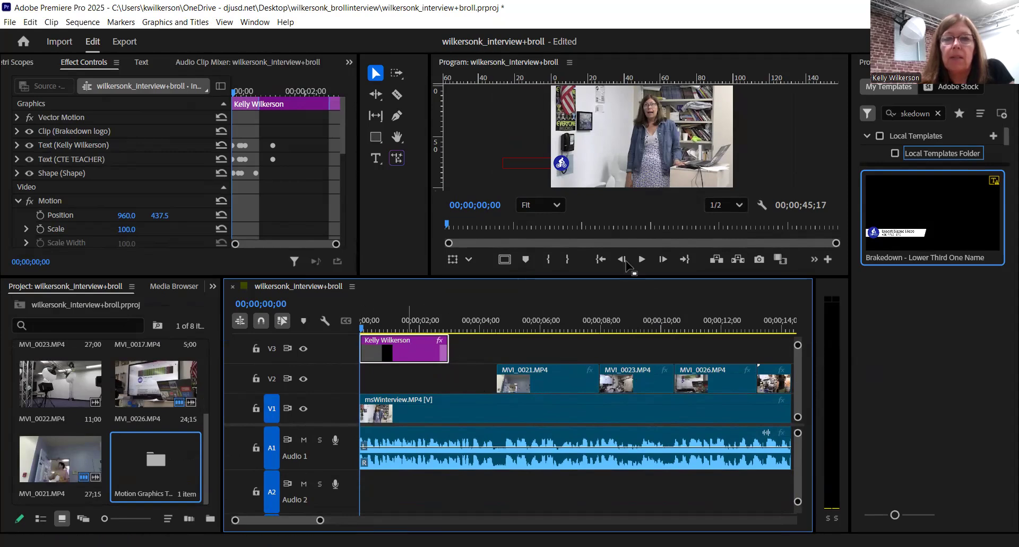
Step: Play the sequence and stop around 00;00;09;13 to preview the lower third
click(642, 260)
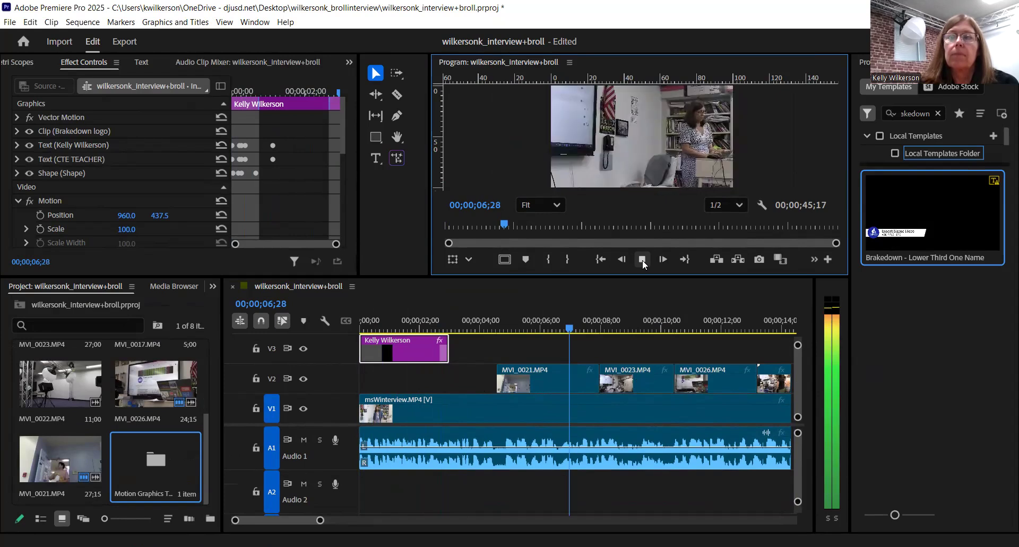
click(642, 260)
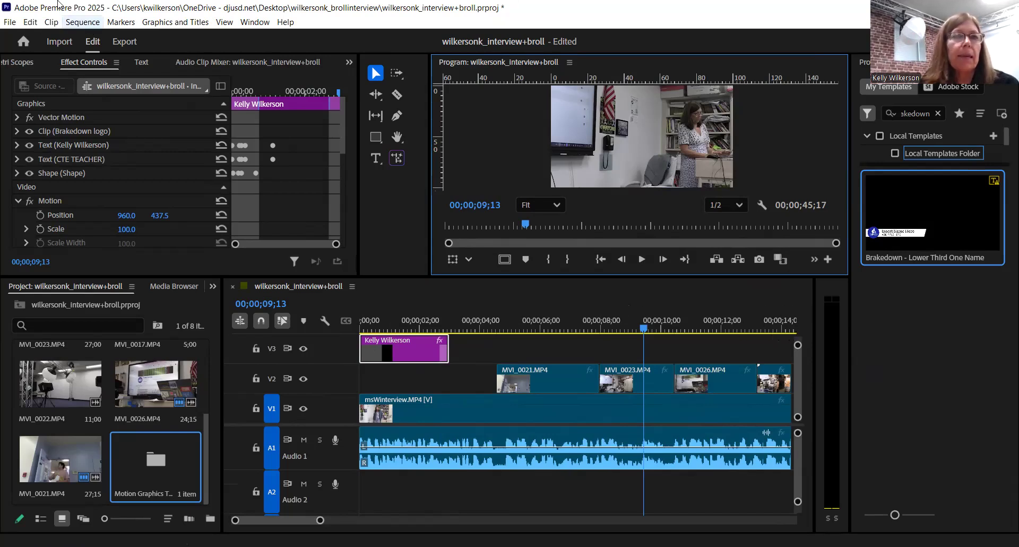
Step: Run Sequence > Render In to Out, then cancel the render at about 10%
click(83, 23)
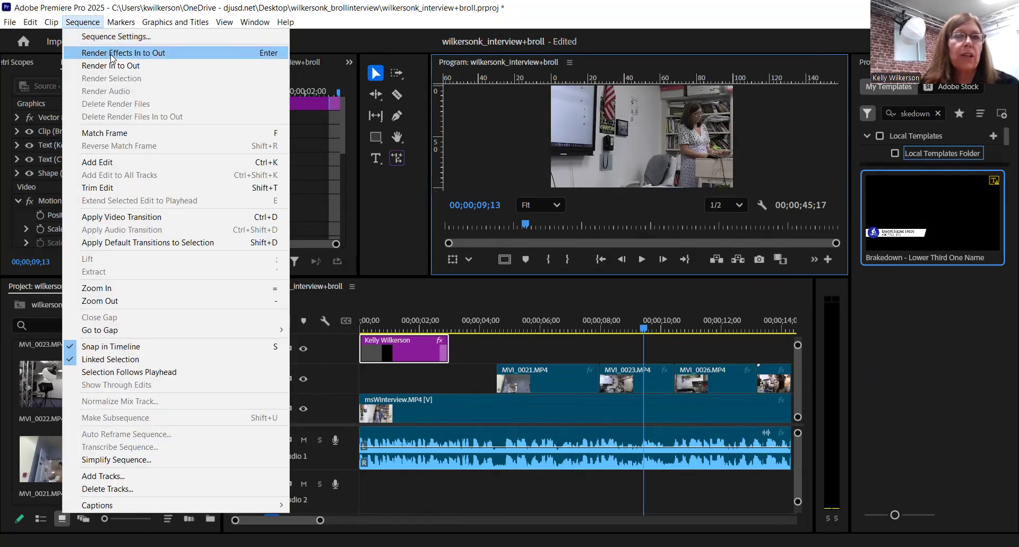
click(121, 66)
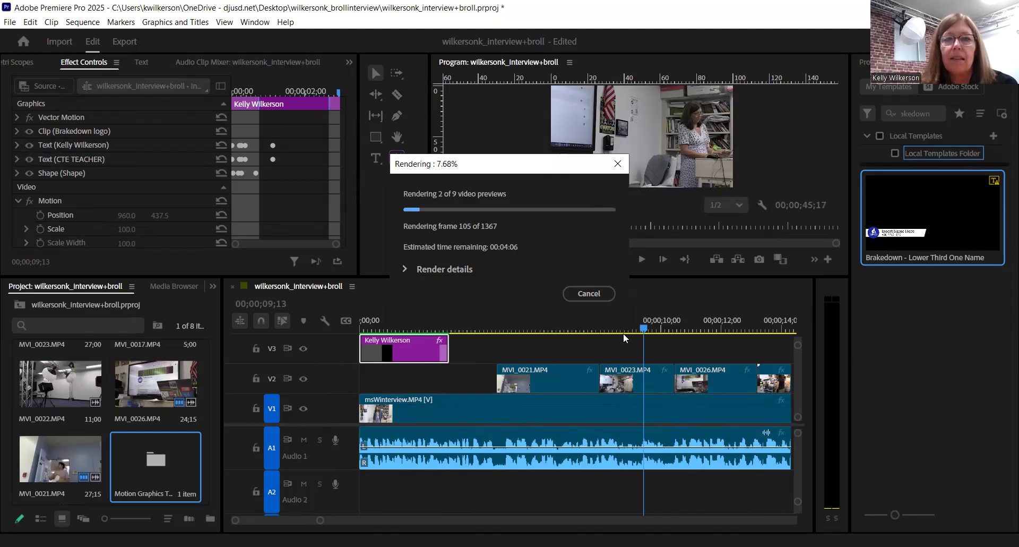
click(600, 295)
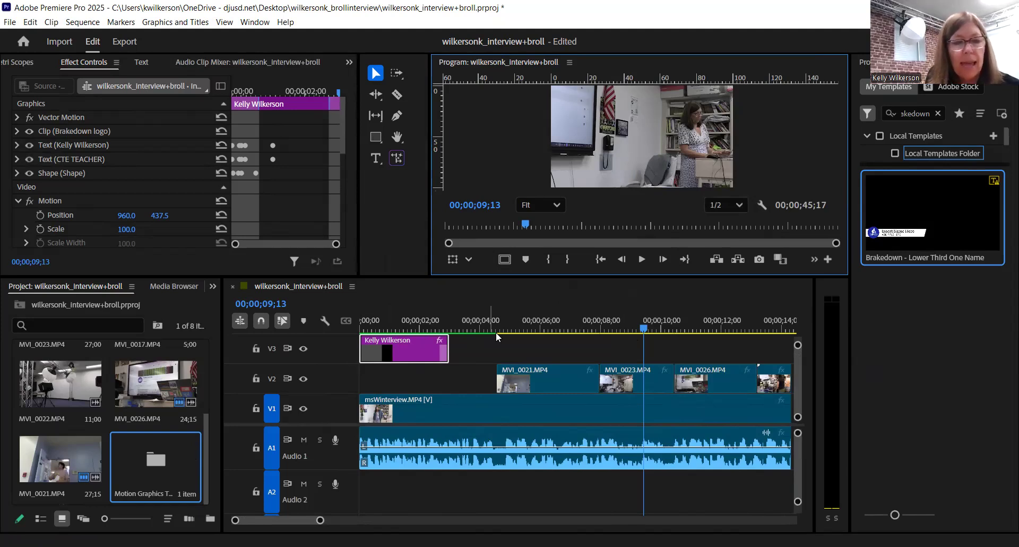
Step: Save the project and open File > Export > Media for an H.264 MP4 export
key(ctrl+s)
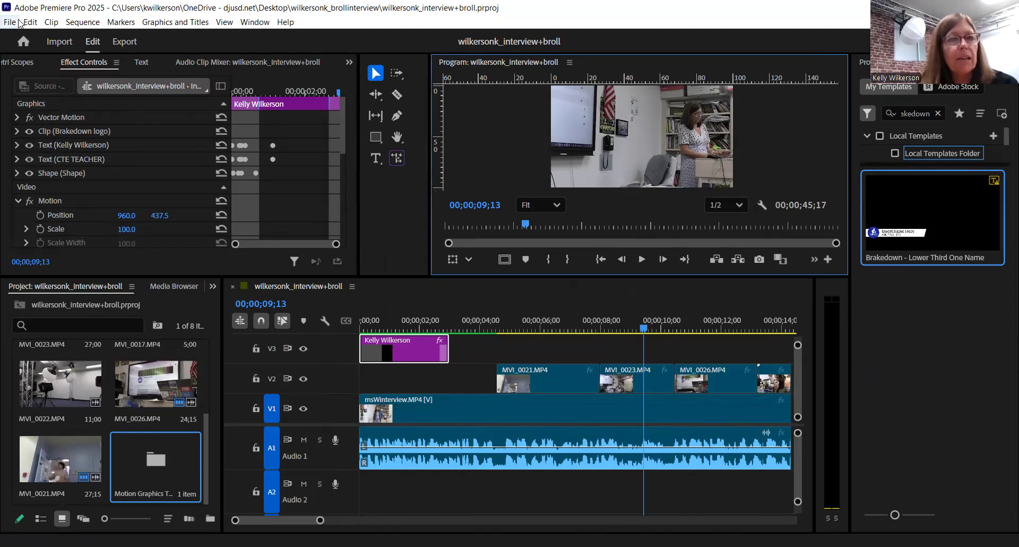
click(16, 24)
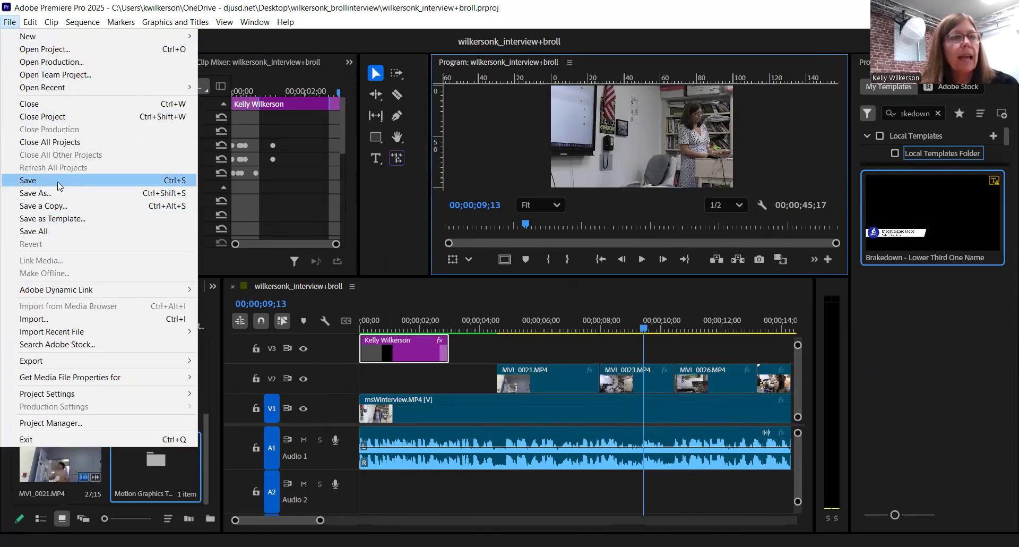
click(167, 23)
click(393, 23)
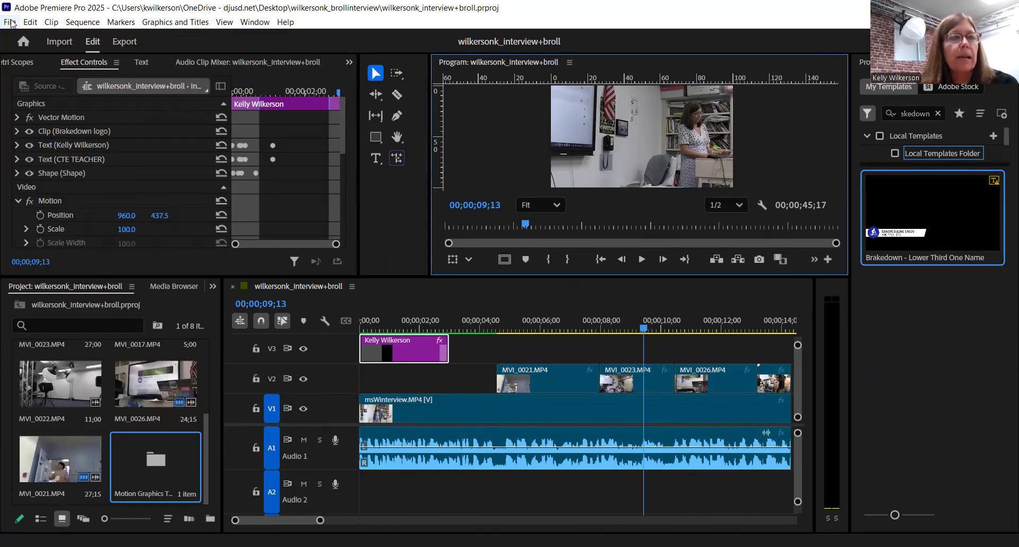
click(10, 23)
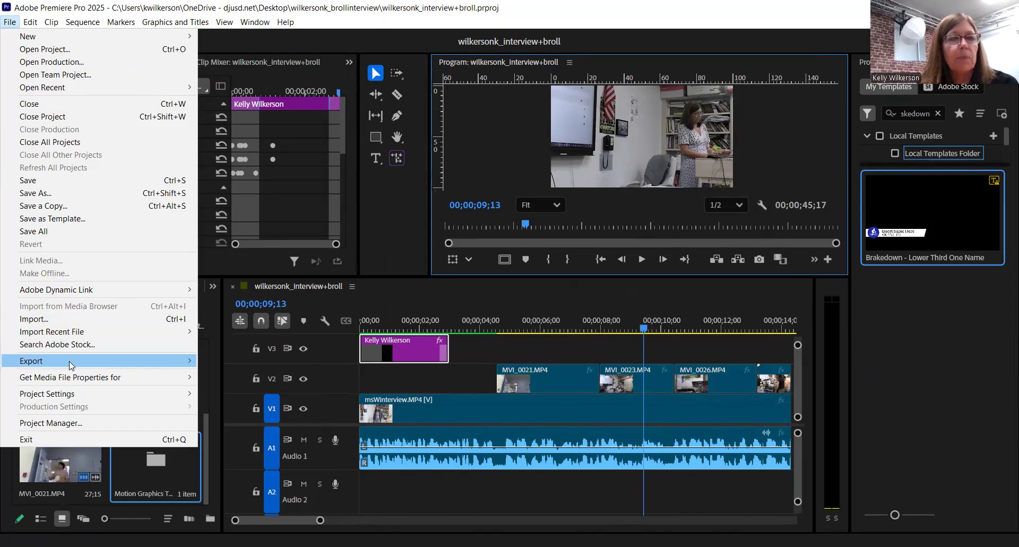
mouse_move(70, 364)
click(217, 361)
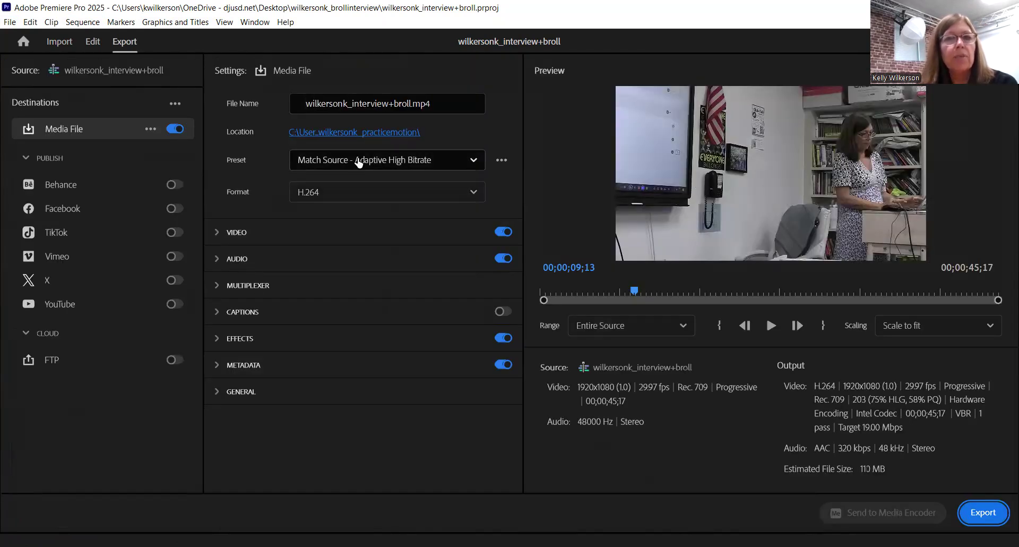
Step: Set the export location to the brollinterview project folder on the Desktop
click(388, 132)
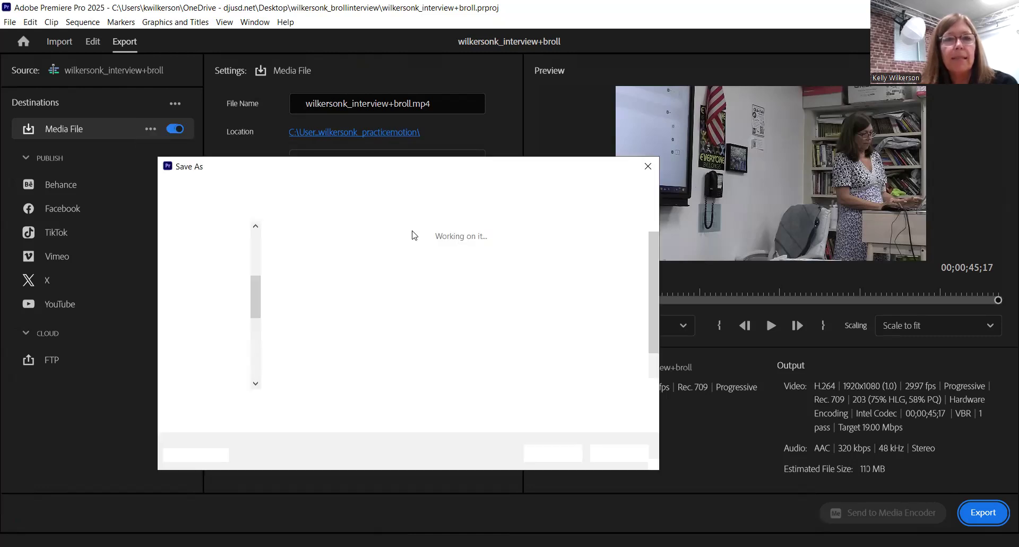
click(304, 189)
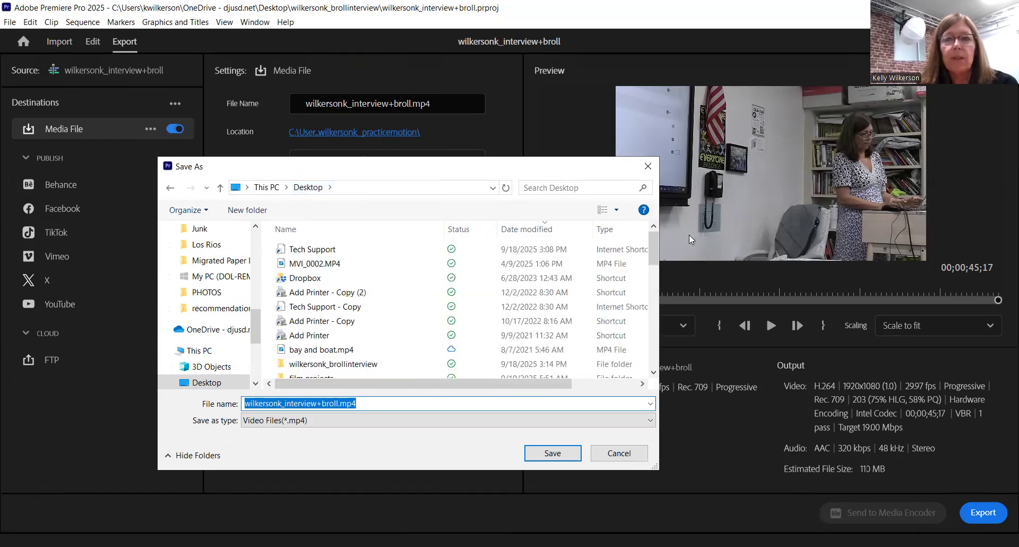
scroll(370, 329, down, 1)
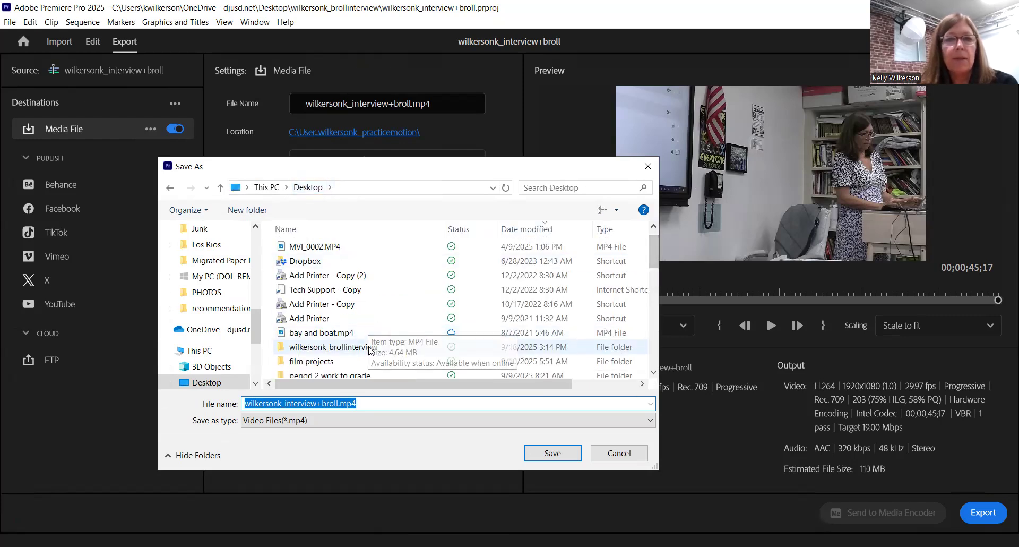
click(369, 348)
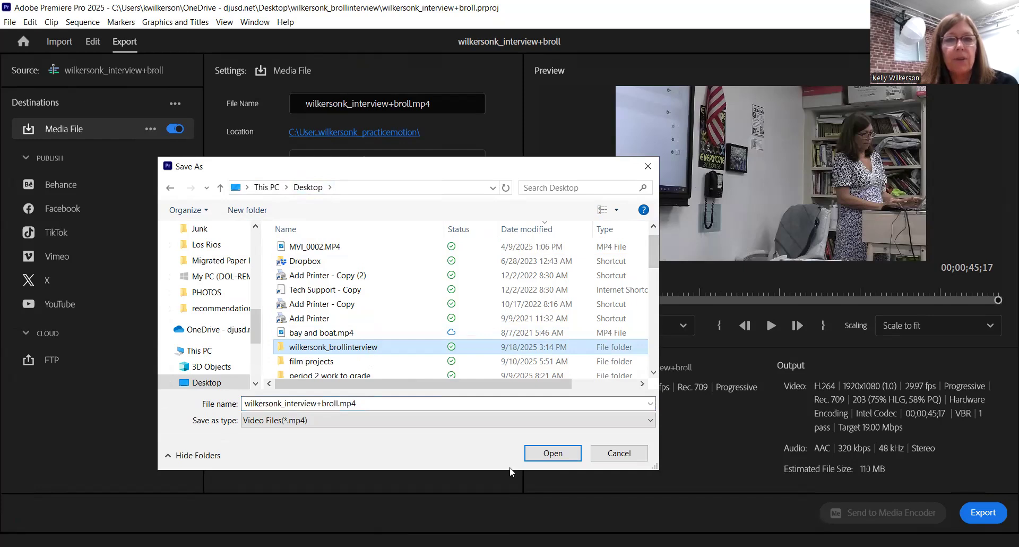
click(538, 452)
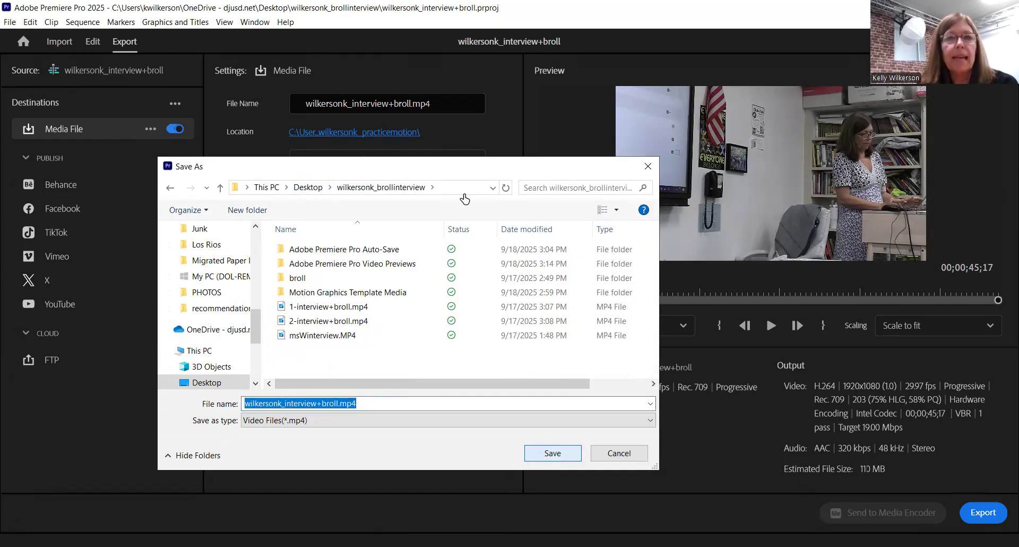
click(543, 454)
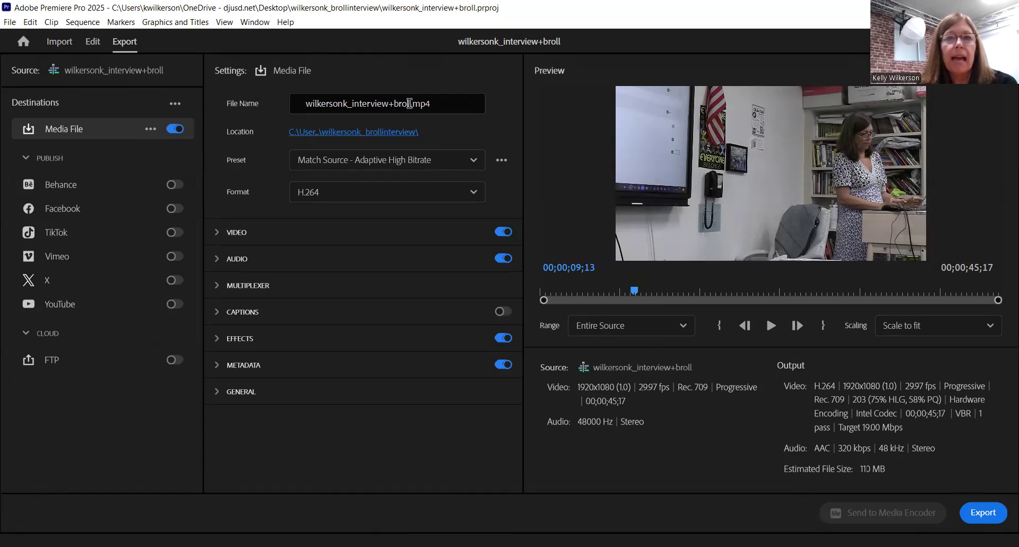
Step: Change the output file name to end in 'brollinterview' and start the MP4 export
drag(439, 100, 351, 101)
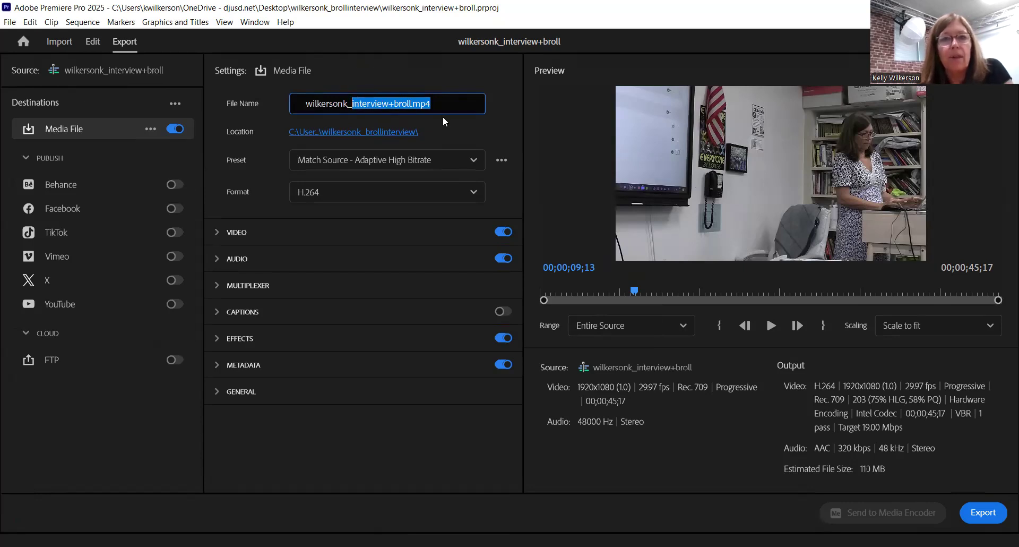
text(BROLL)
key(BackSpace)
key(BackSpace)
key(BackSpace)
key(BackSpace)
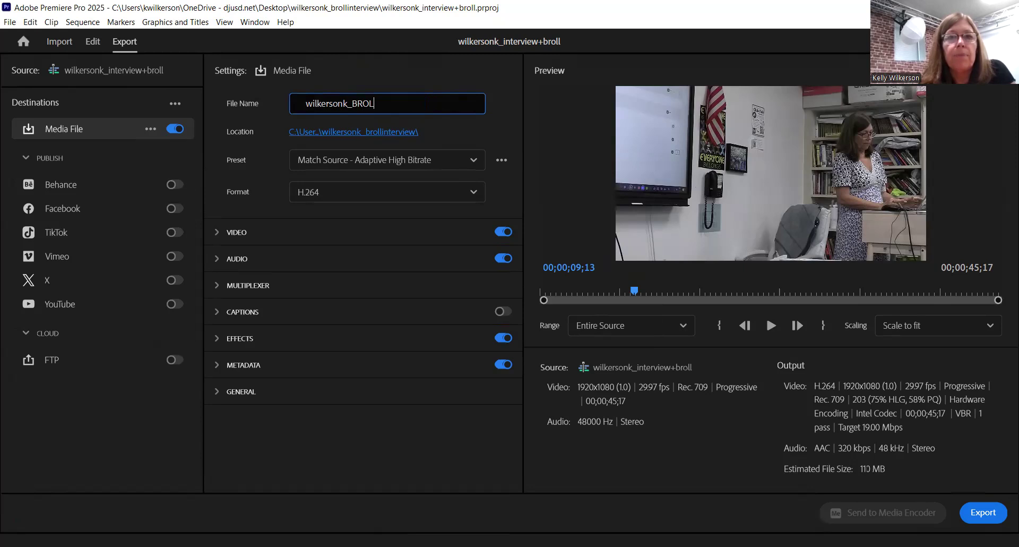
key(BackSpace)
text(broll)
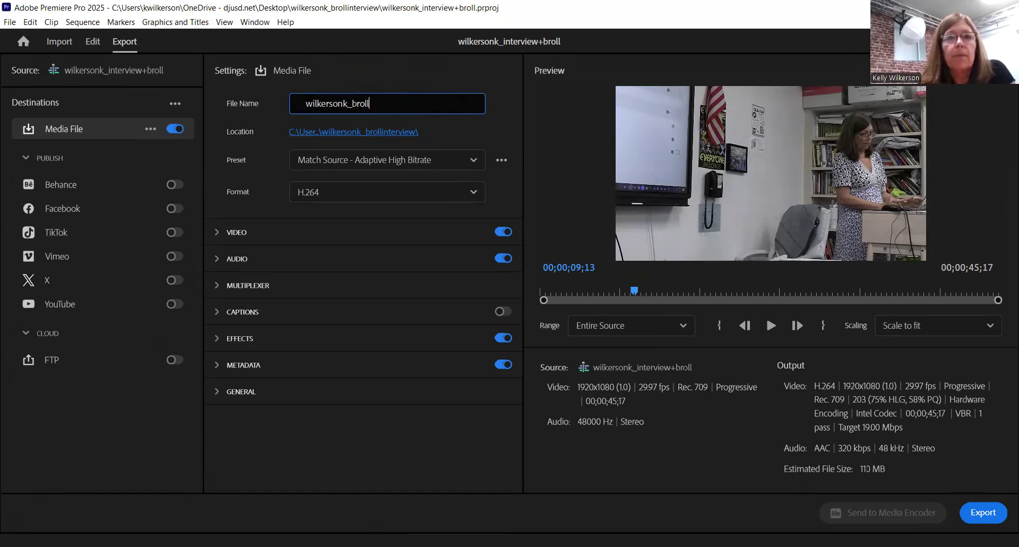
text(interview)
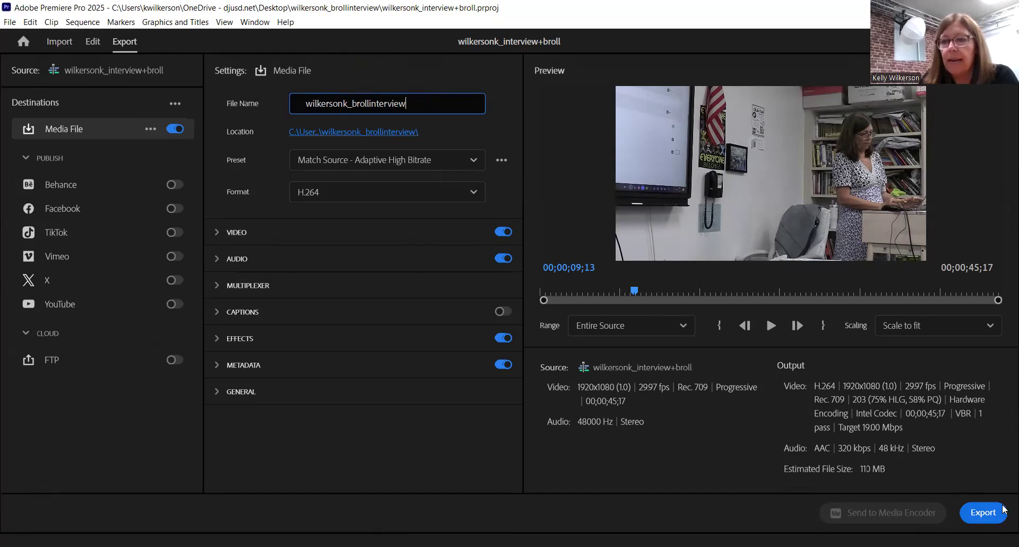
click(976, 517)
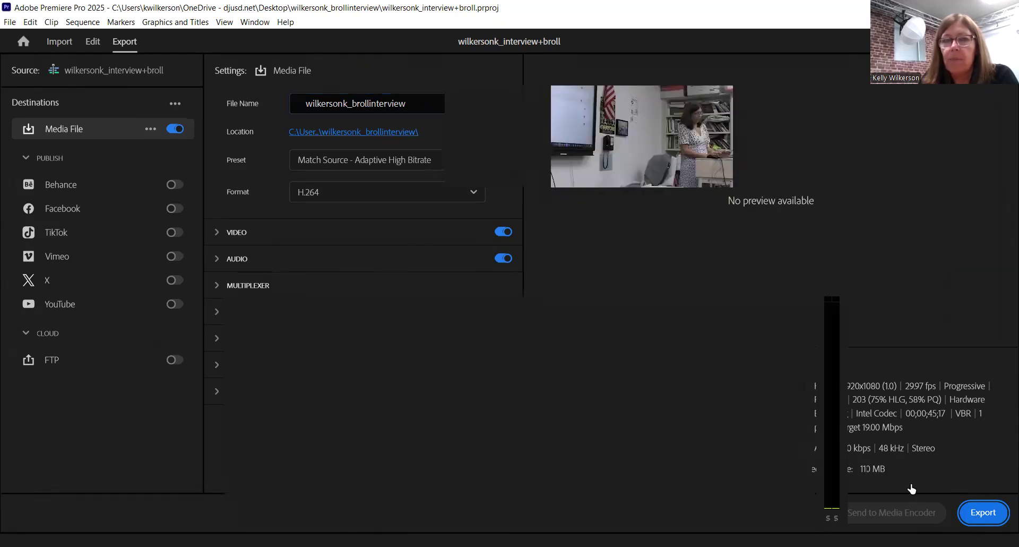